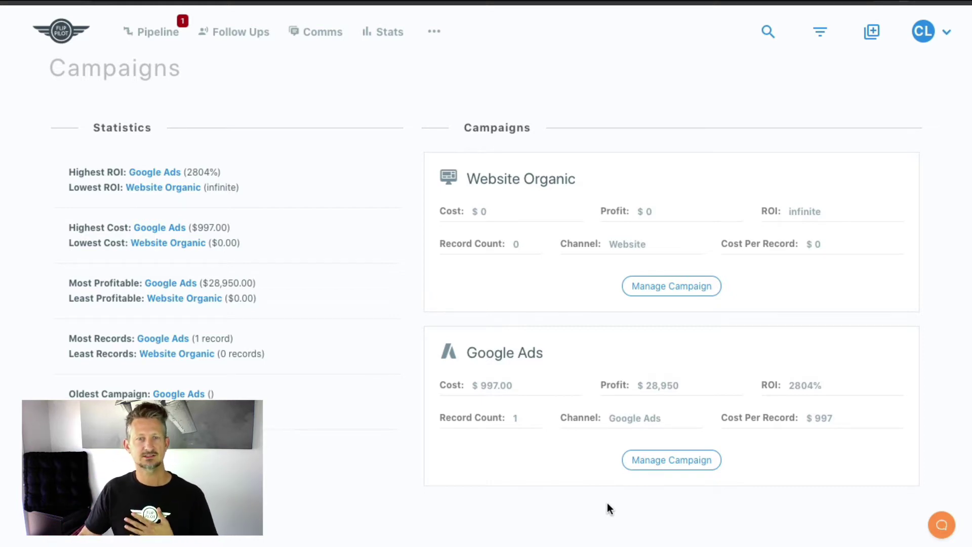
- Open the Google Ads campaign's details and review its actual profits and ROI
left_click(434, 33)
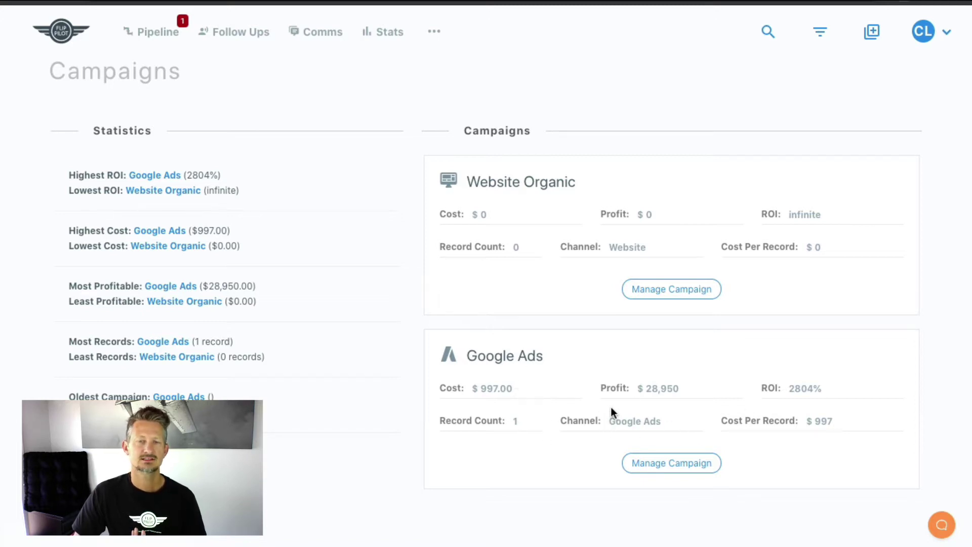
left_click(681, 465)
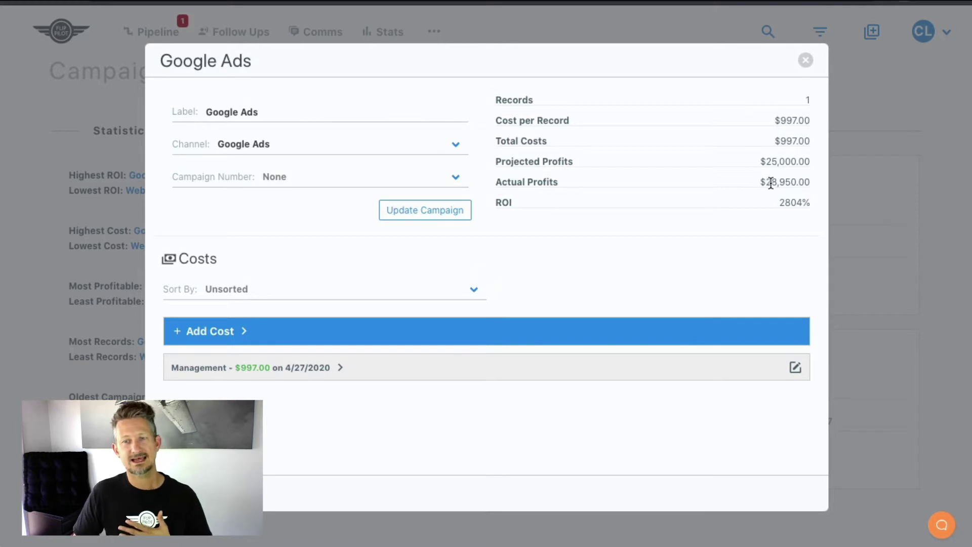
left_click_drag(765, 183, 811, 204)
left_click(773, 200)
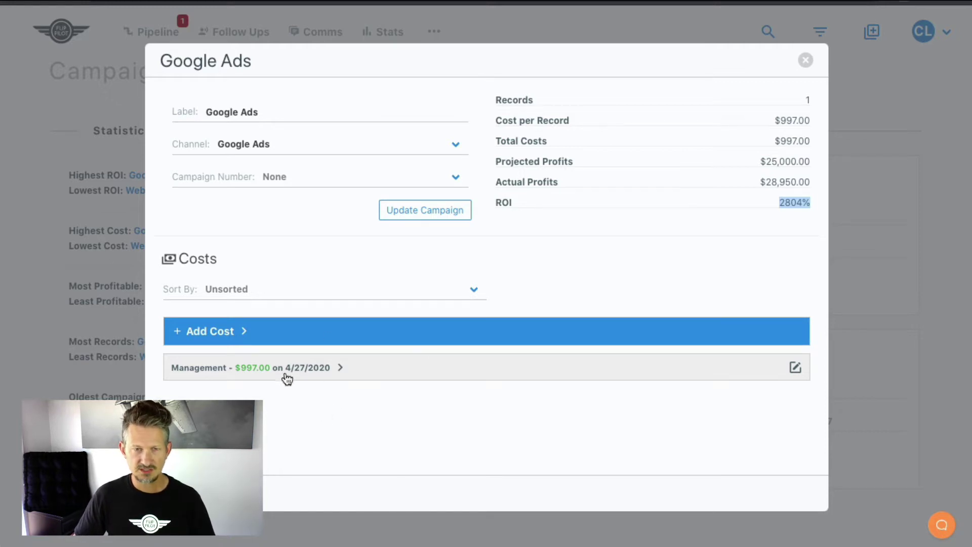
- Examine the Google Ads campaign's new-cost form and its available campaign numbers, and close the campaign details
left_click(211, 332)
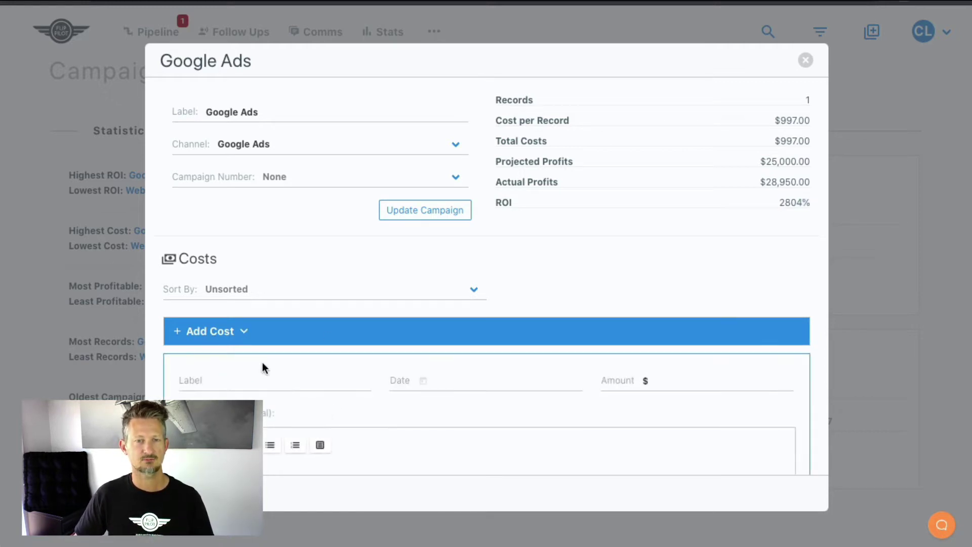
scroll(321, 390, "down", 2)
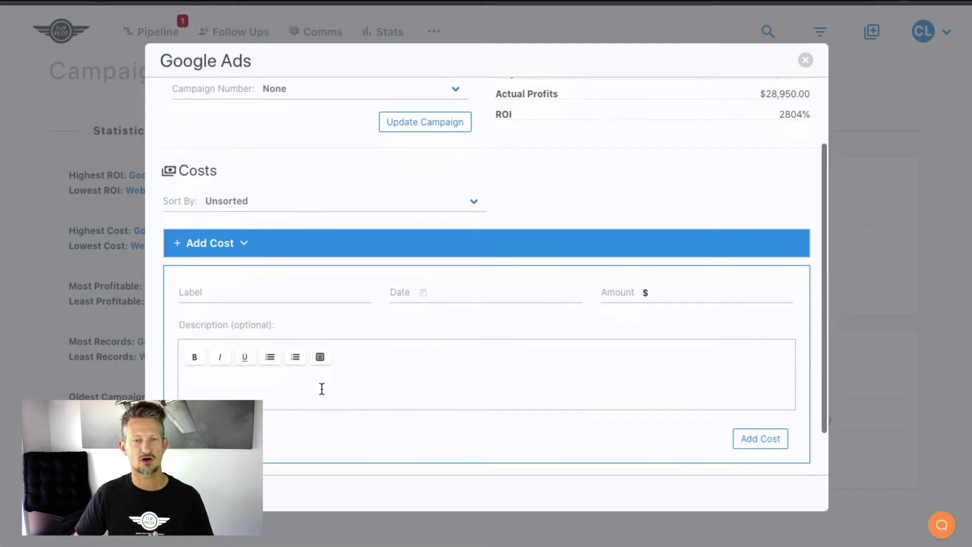
left_click(218, 250)
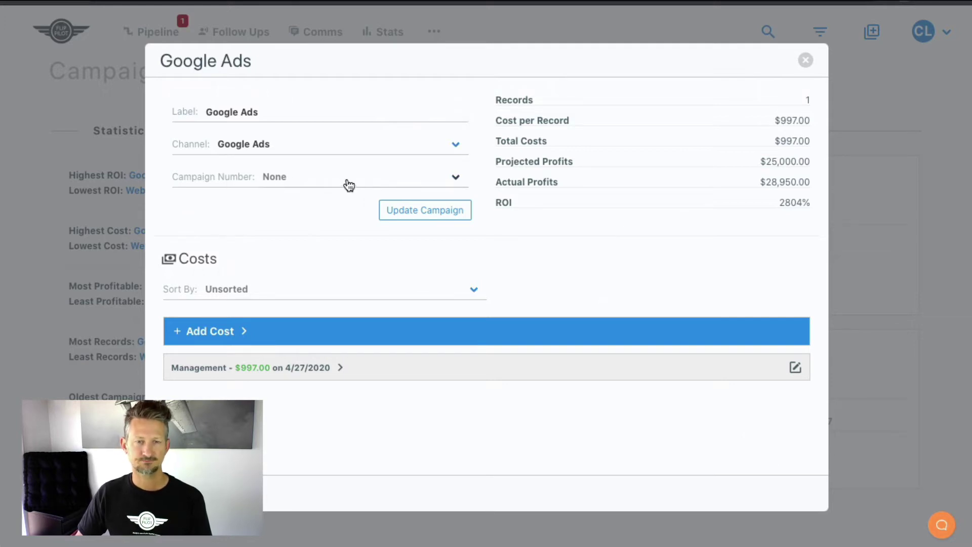
left_click(455, 181)
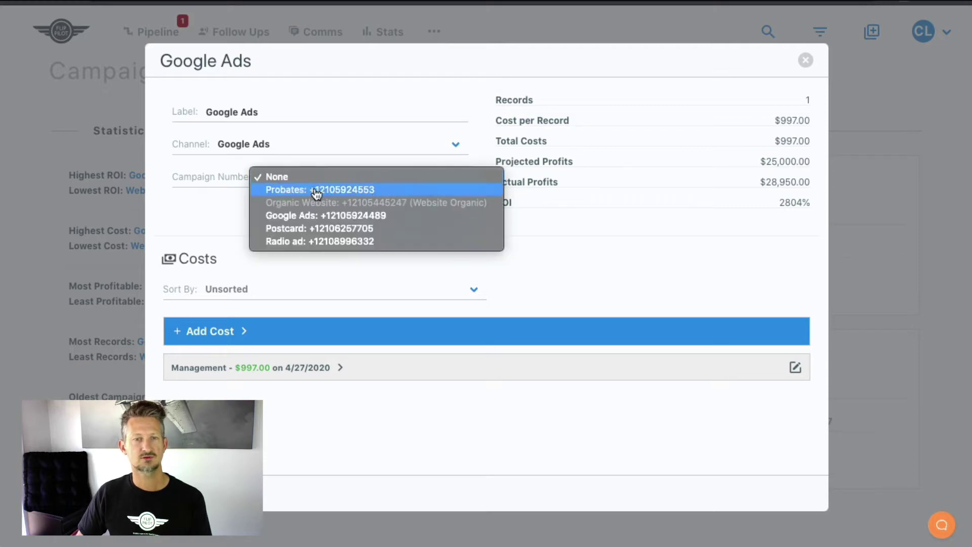
left_click(215, 226)
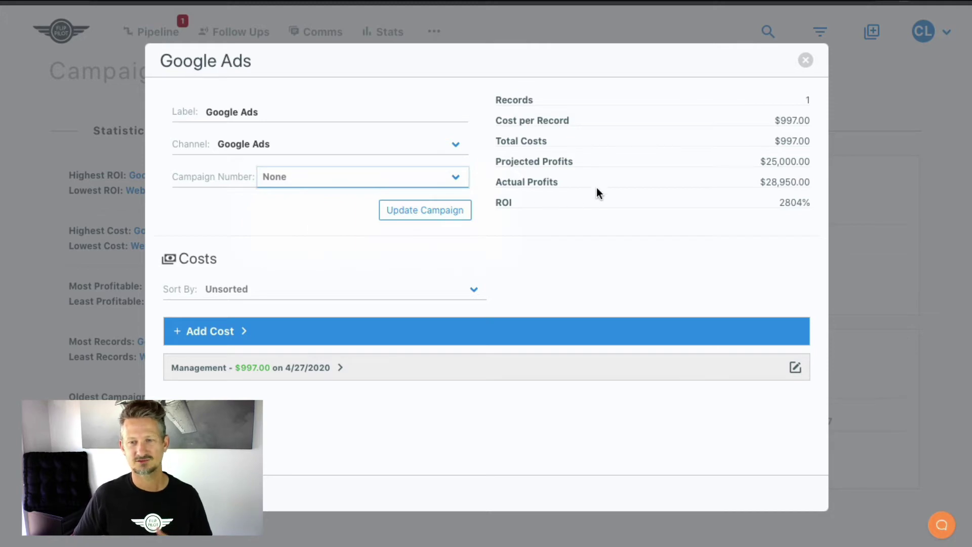
left_click(805, 60)
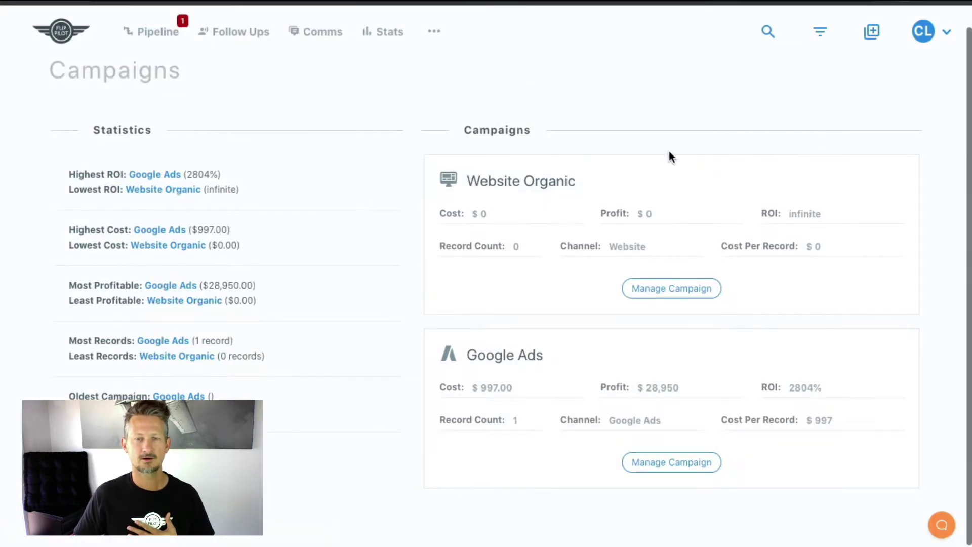
- Create a campaign labelled Bandit Sign with channel Bandit Signs and no campaign number, and view its details
left_click(872, 32)
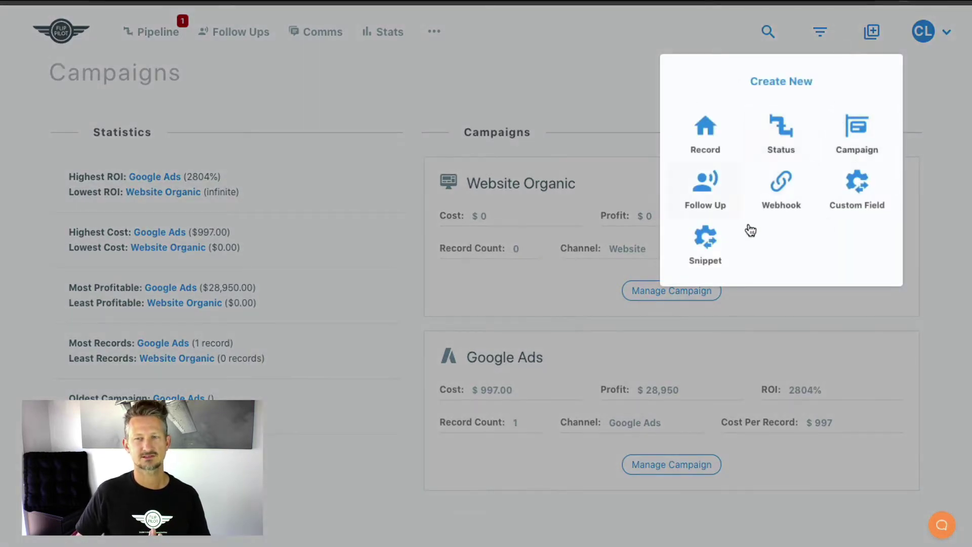
left_click(842, 136)
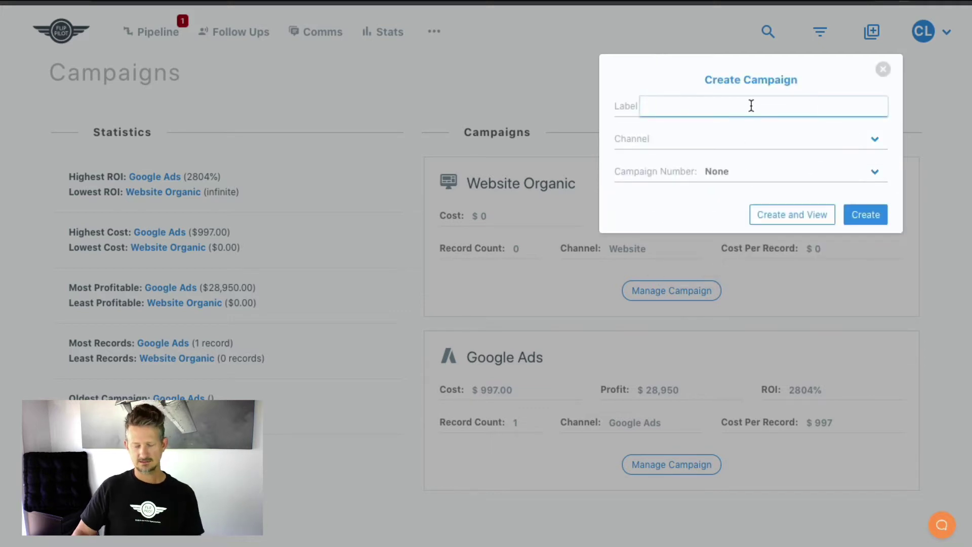
type("Bandit Sign")
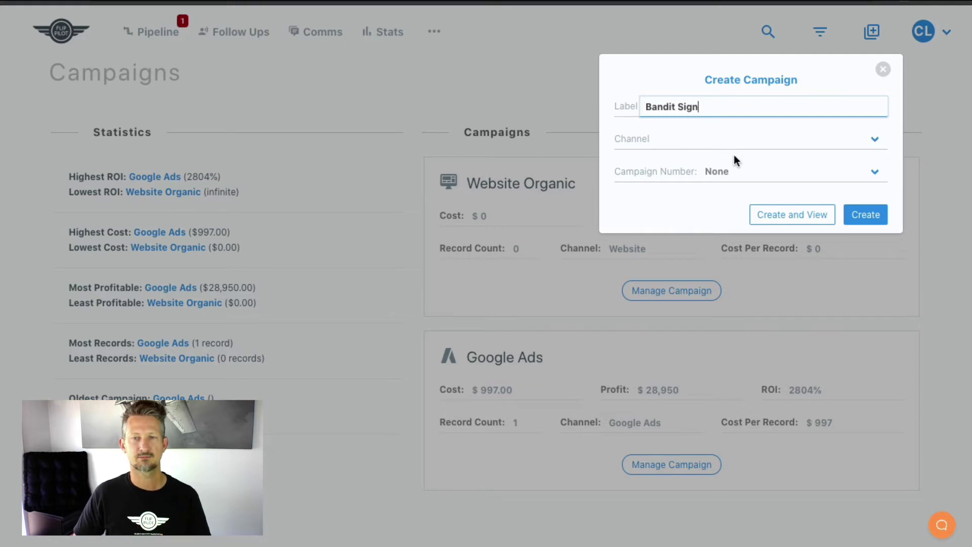
left_click(810, 143)
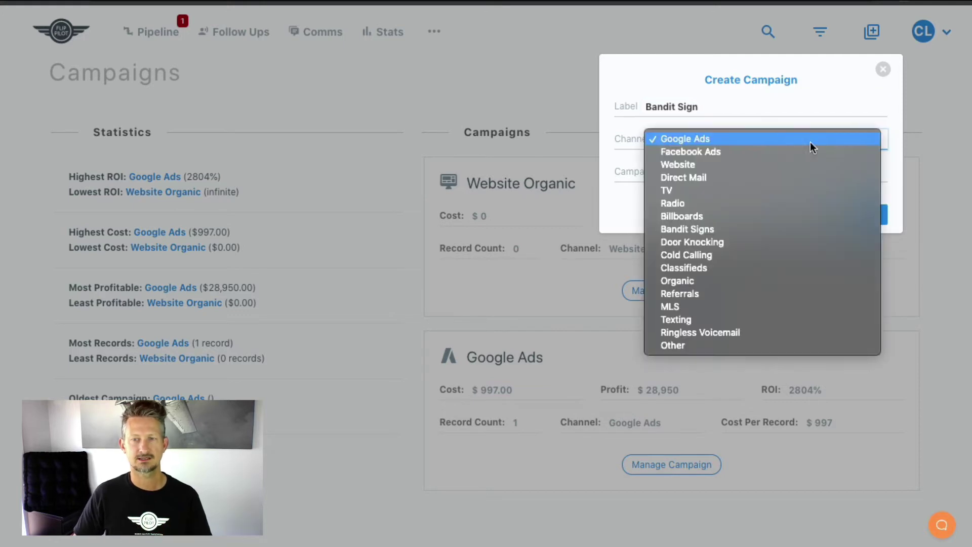
left_click(766, 229)
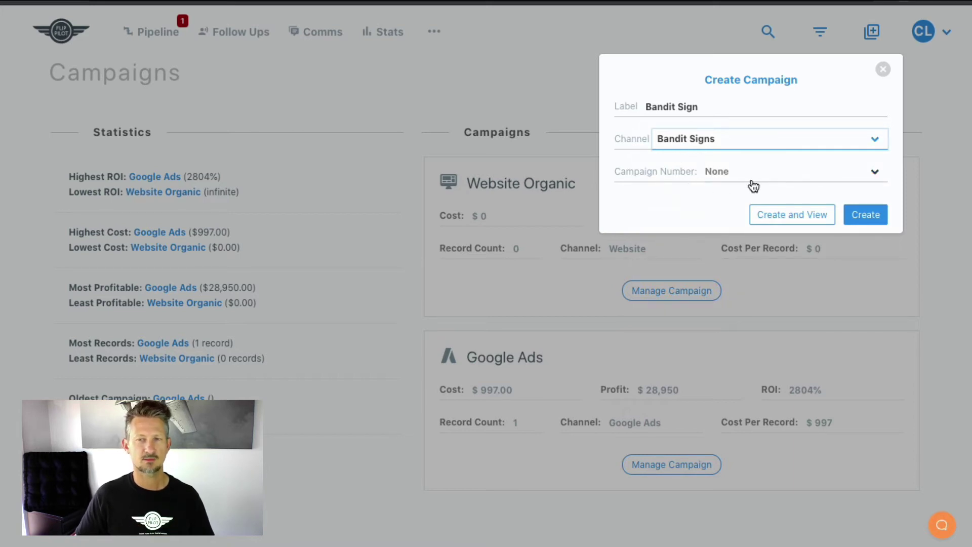
left_click(799, 179)
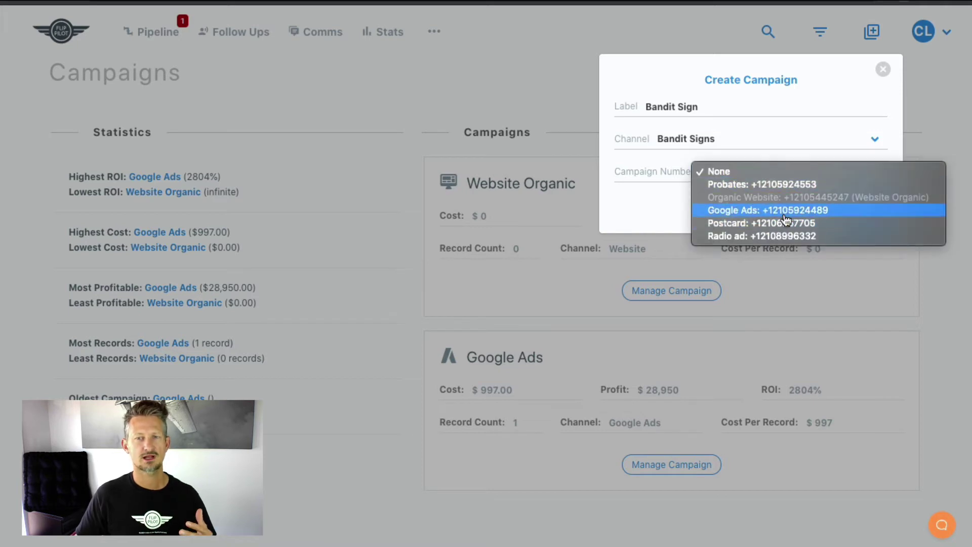
left_click(667, 202)
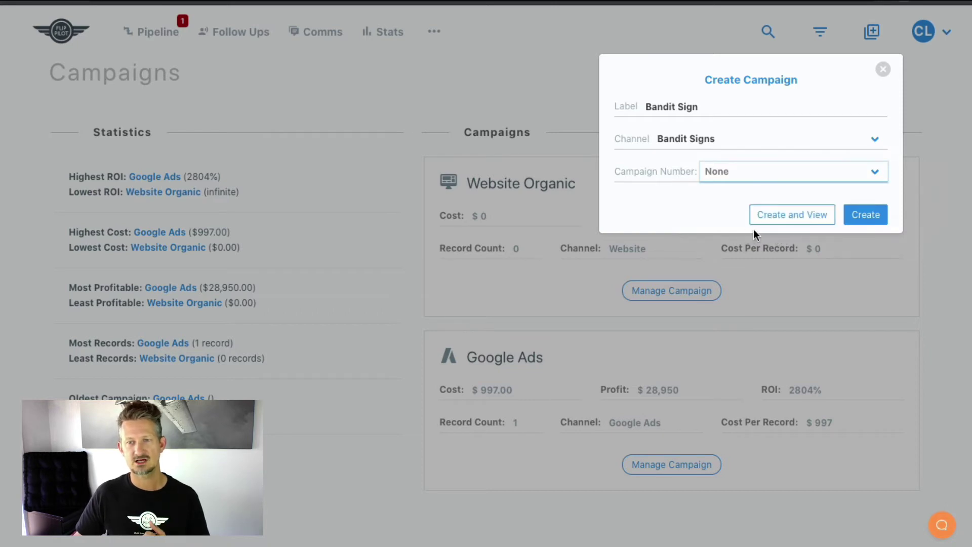
left_click(791, 213)
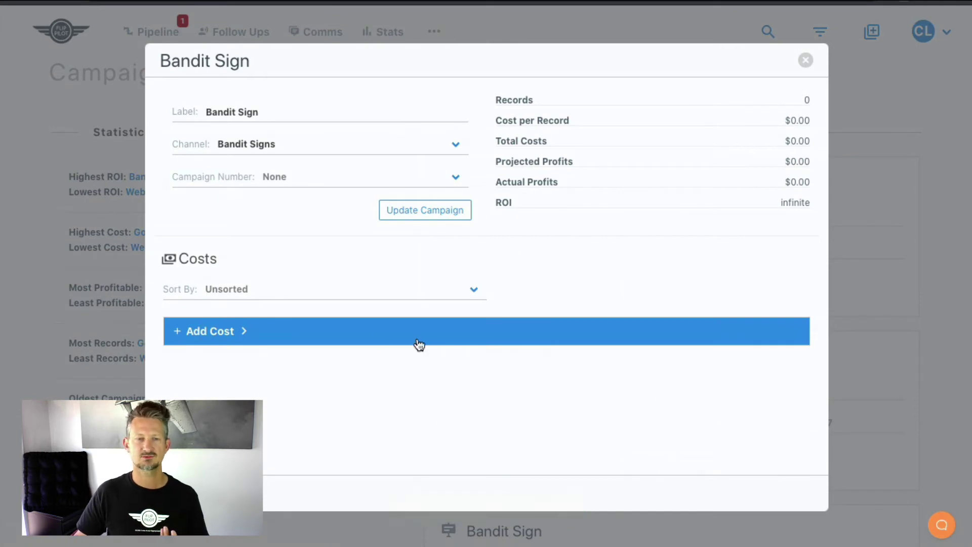
- Start a new cost for the Bandit Sign campaign labelled Sign Purchase and dated 4/27/2020
left_click(207, 339)
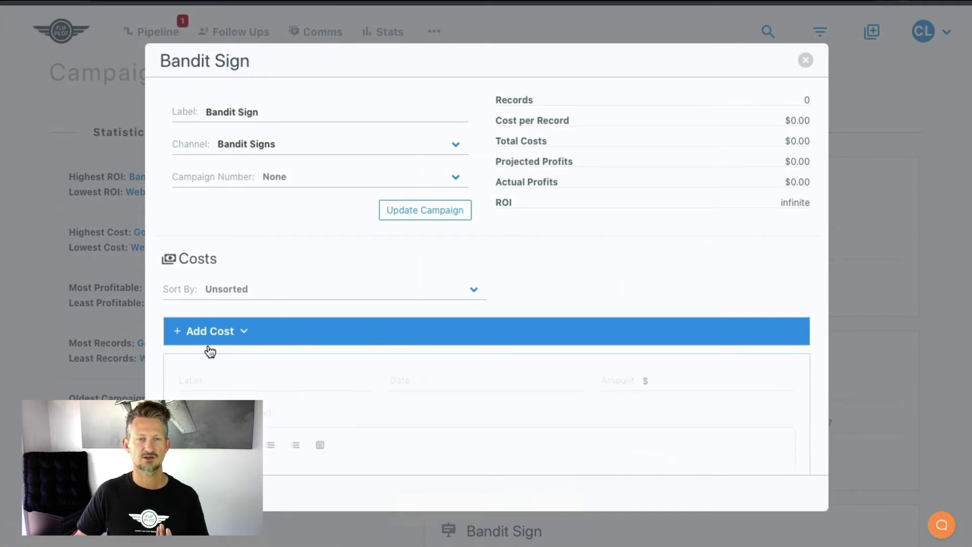
left_click(314, 384)
type("Sign Purchae")
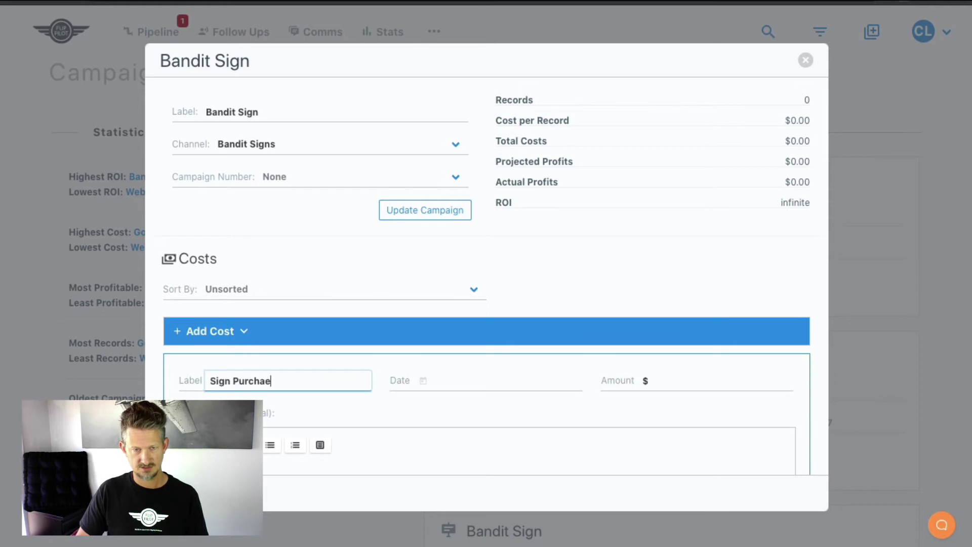
key("BackSpace")
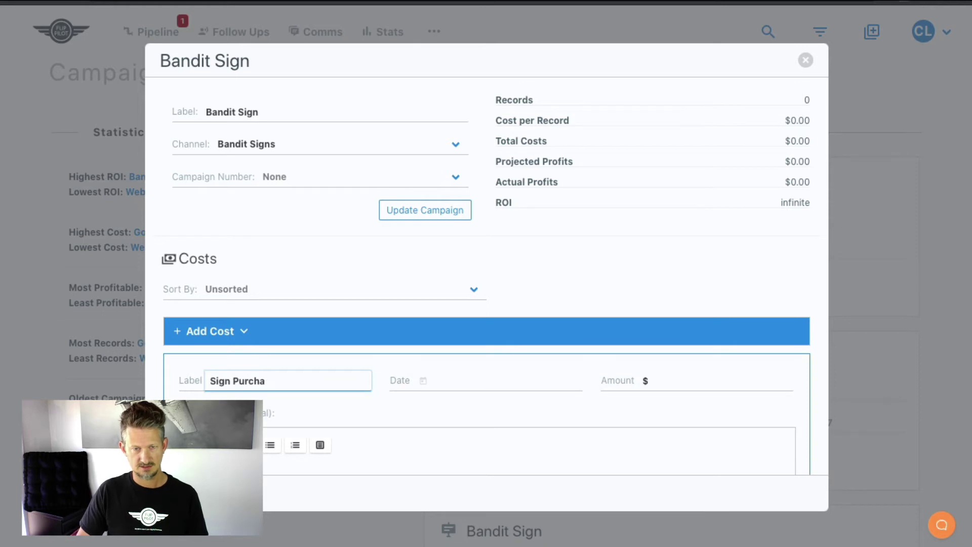
type("se")
key("Tab")
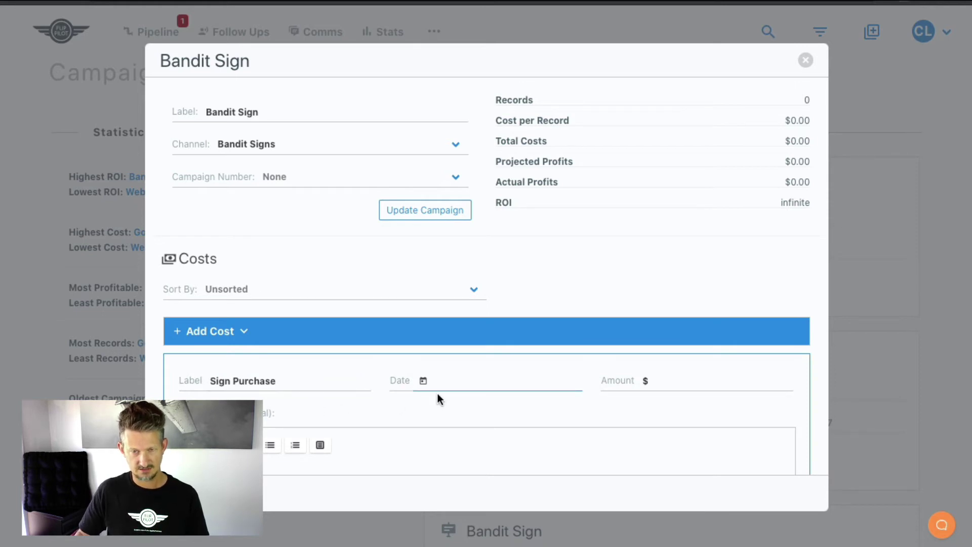
left_click(463, 382)
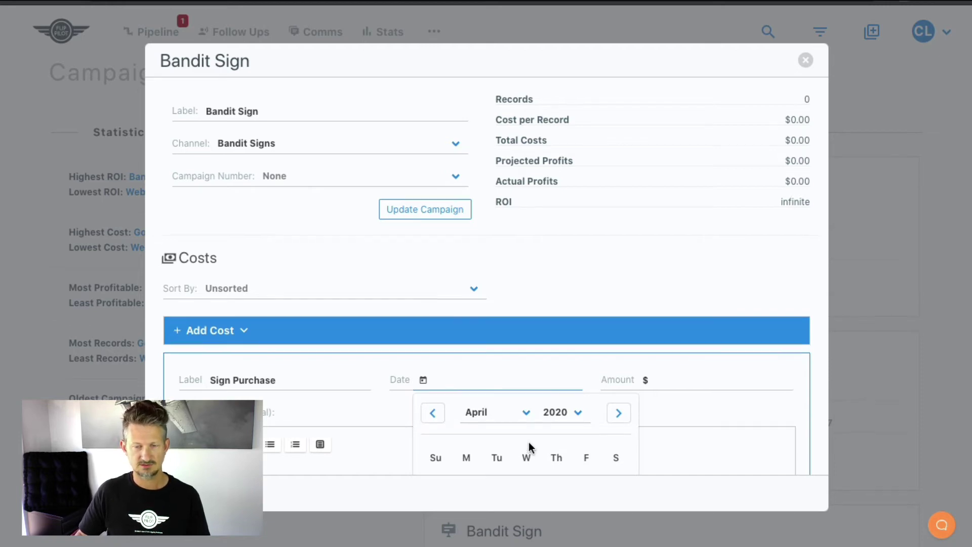
scroll(507, 444, "down", 3)
left_click(463, 436)
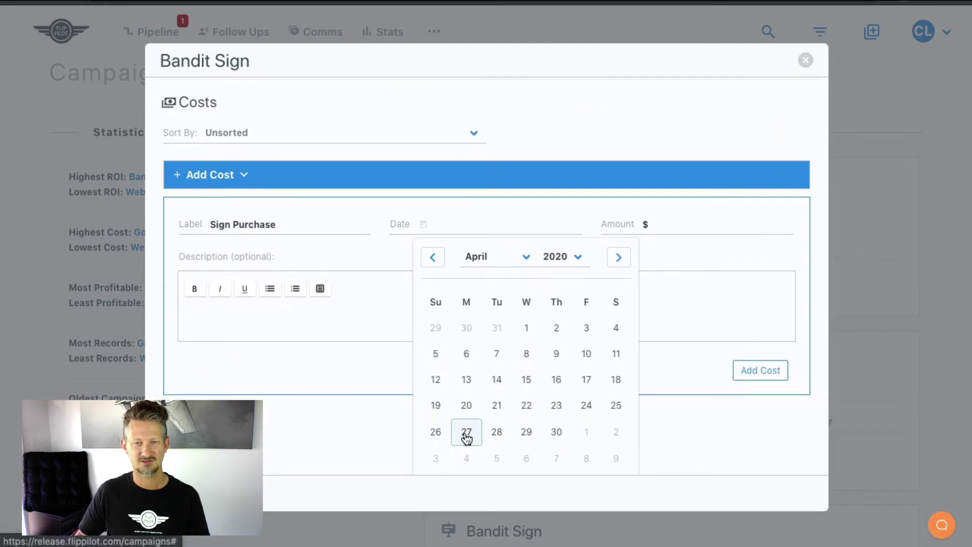
- Give the cost an amount of $428.32 and the description "18x24 signs", add it, and close the campaign details
left_click(677, 274)
type("428.32")
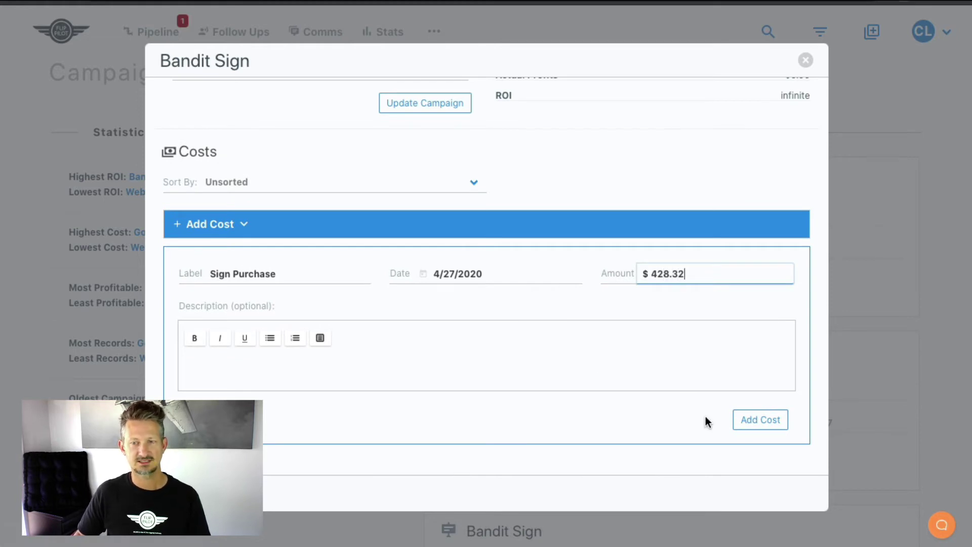
left_click(592, 357)
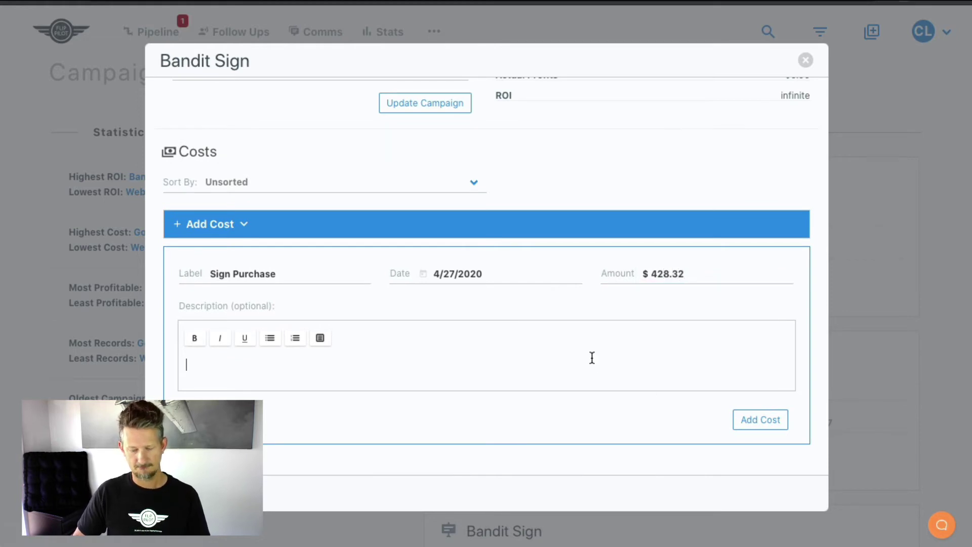
type("18x24 signs")
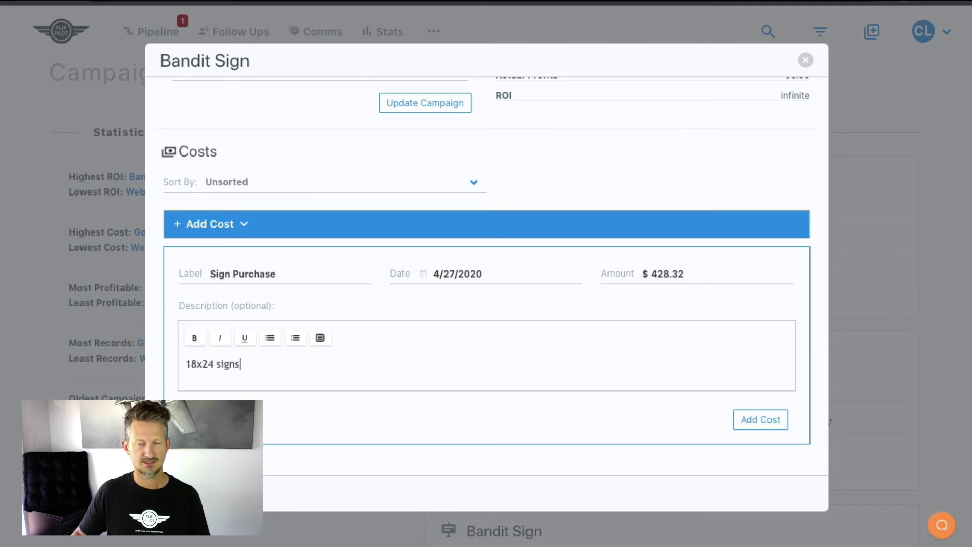
left_click(755, 418)
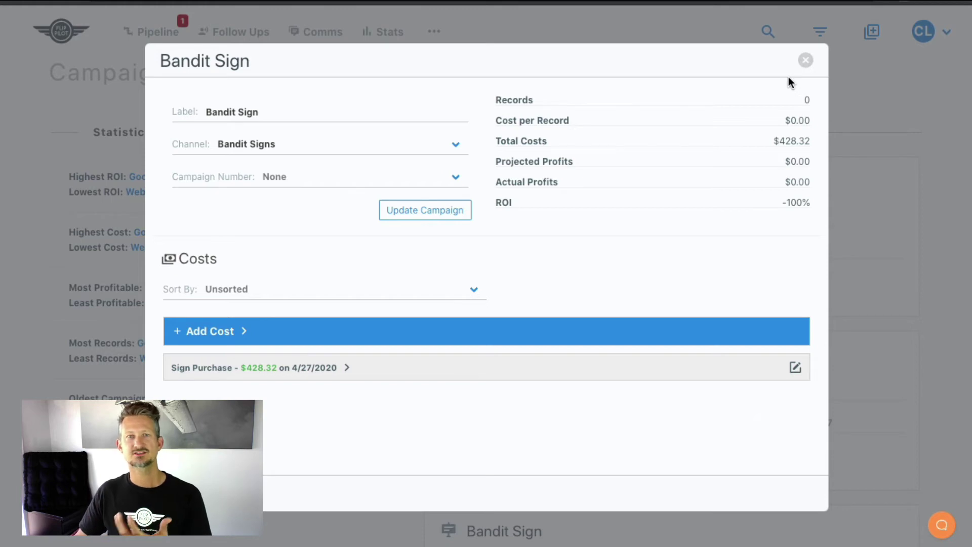
left_click(806, 60)
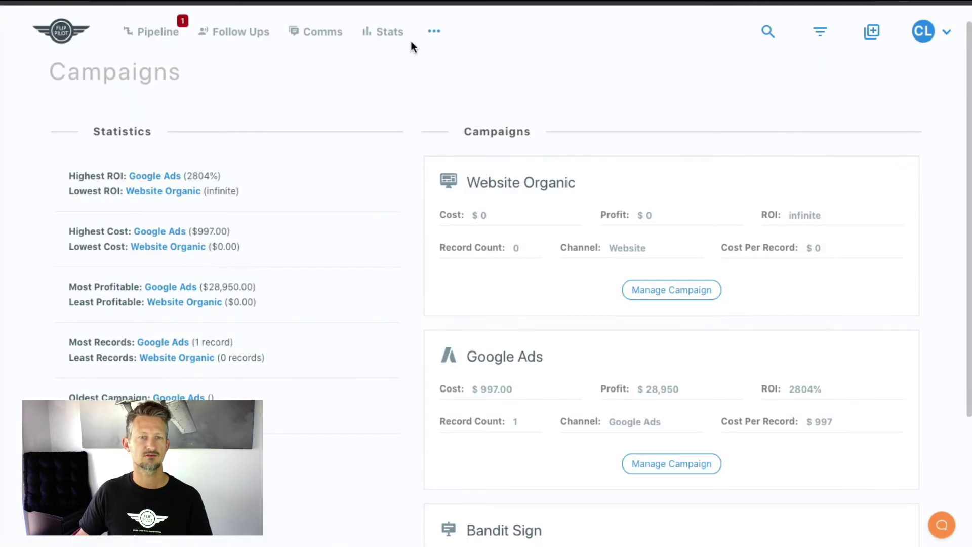
- Assign the Unknown Street record in the pipeline's New status to the Bandit Sign campaign and close the record
left_click(161, 35)
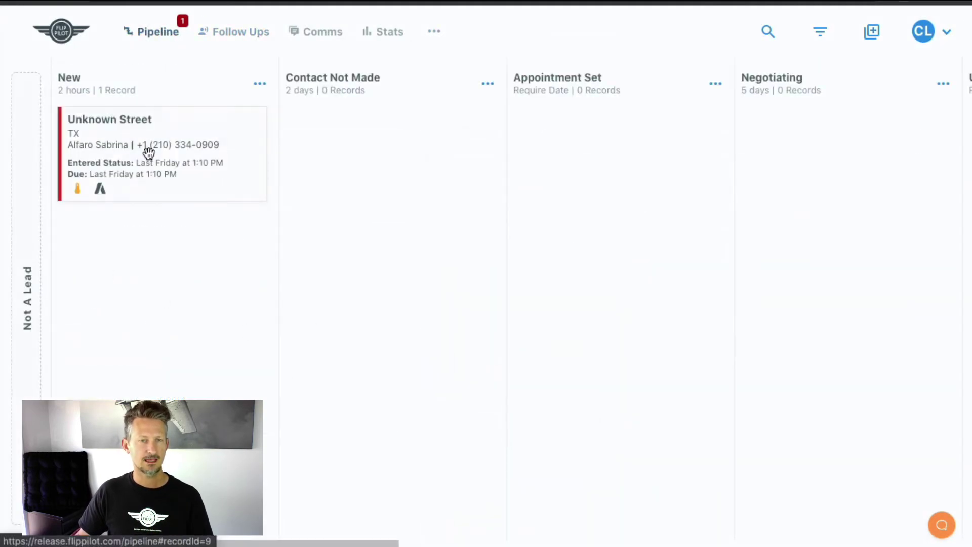
left_click(171, 145)
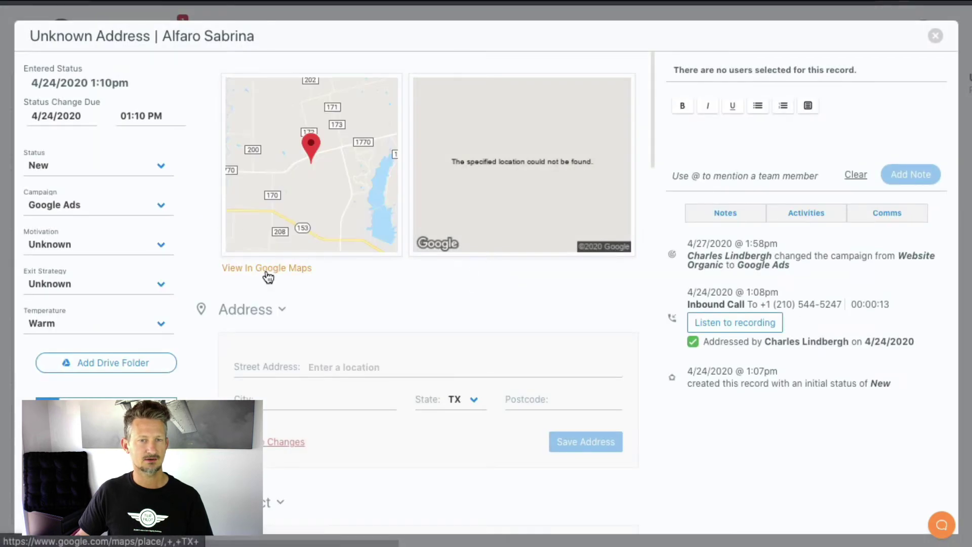
left_click(147, 208)
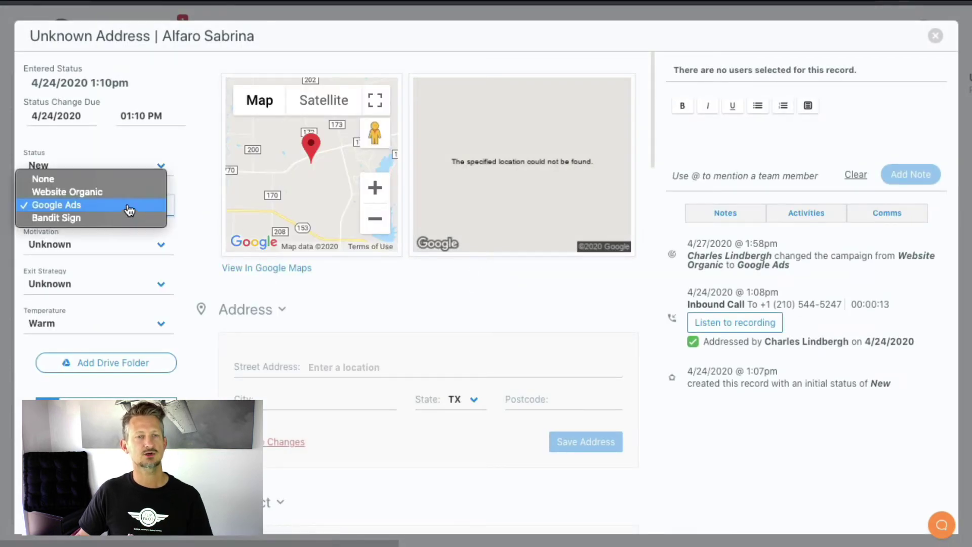
left_click(189, 209)
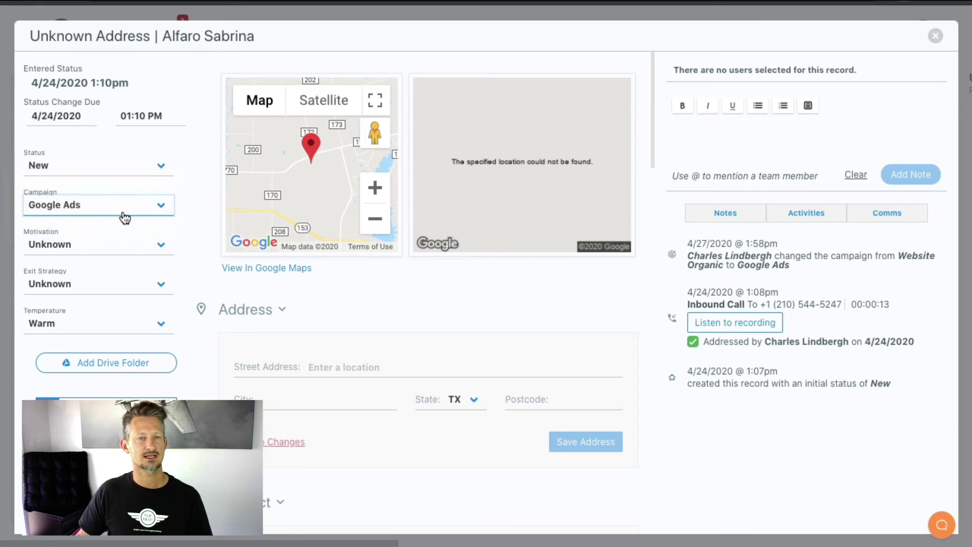
left_click(123, 214)
left_click(99, 222)
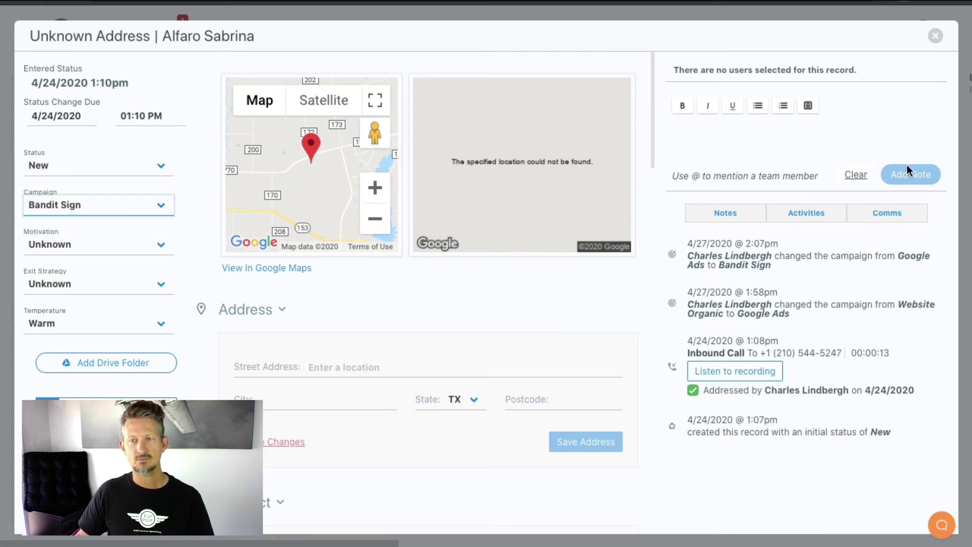
left_click(936, 36)
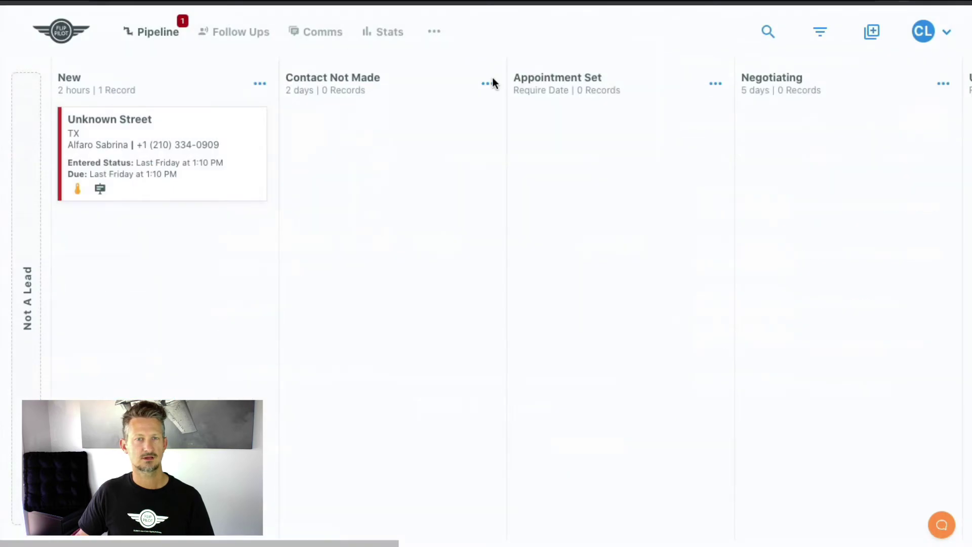
- Open the Bandit Sign campaign's details from the campaigns list, examine its cost per record, profits and ROI, and close the details
mouse_move(435, 32)
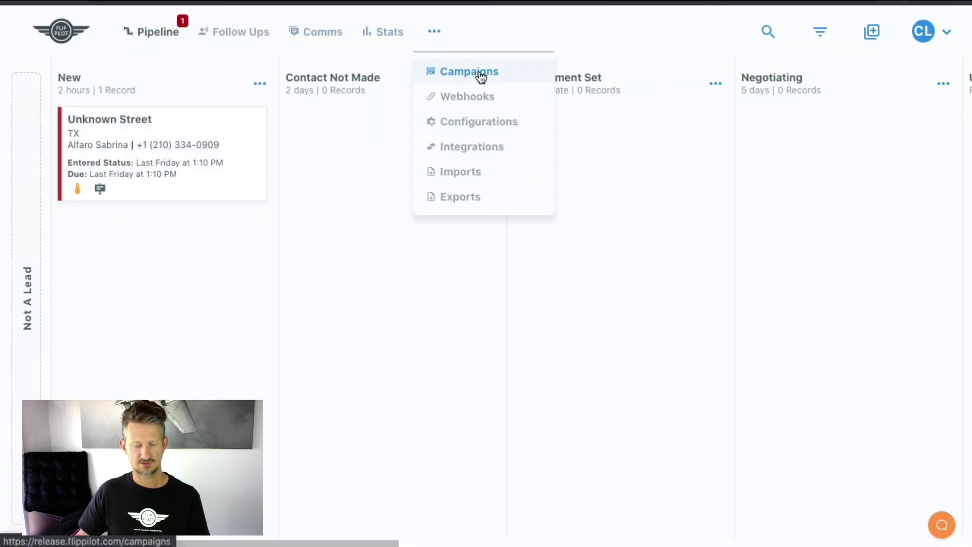
left_click(479, 74)
left_click(500, 168)
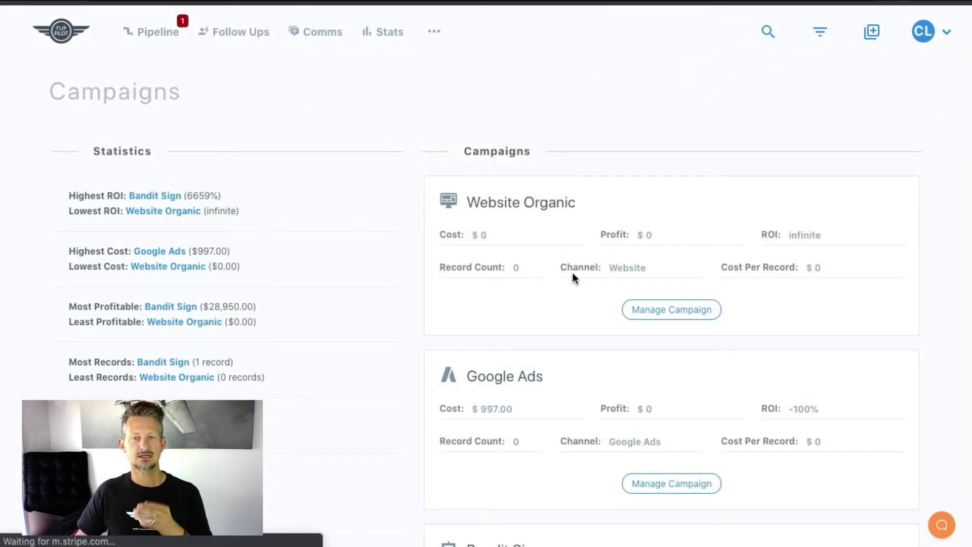
scroll(575, 272, "down", 4)
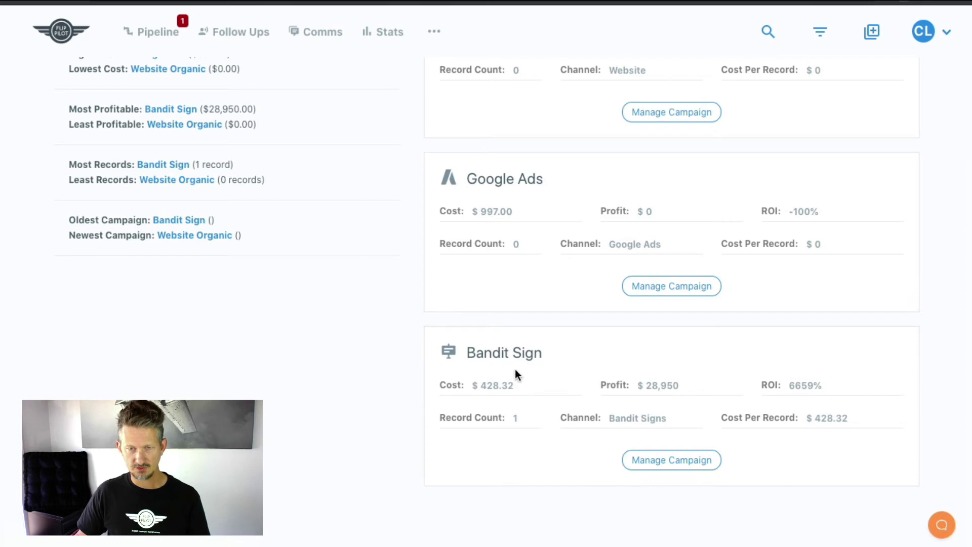
left_click(678, 461)
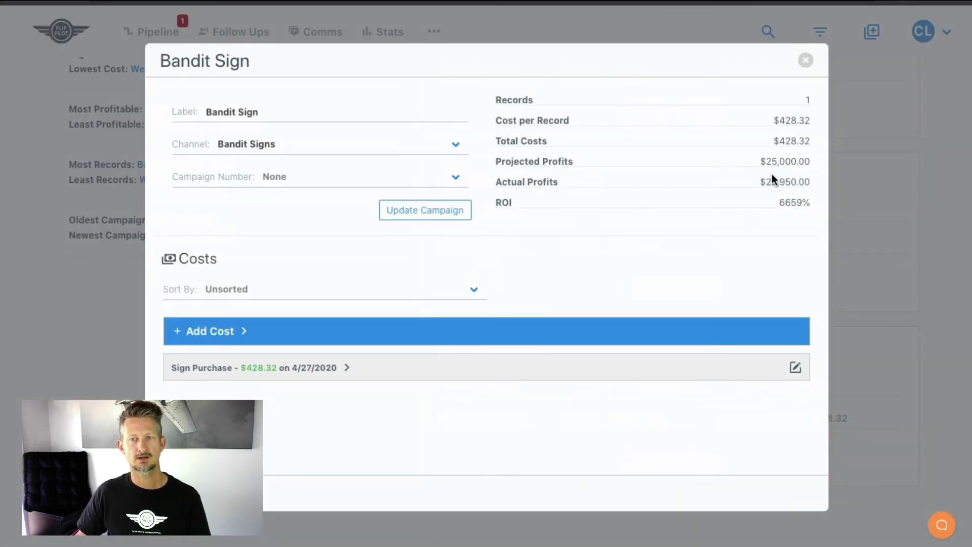
left_click_drag(777, 124, 810, 121)
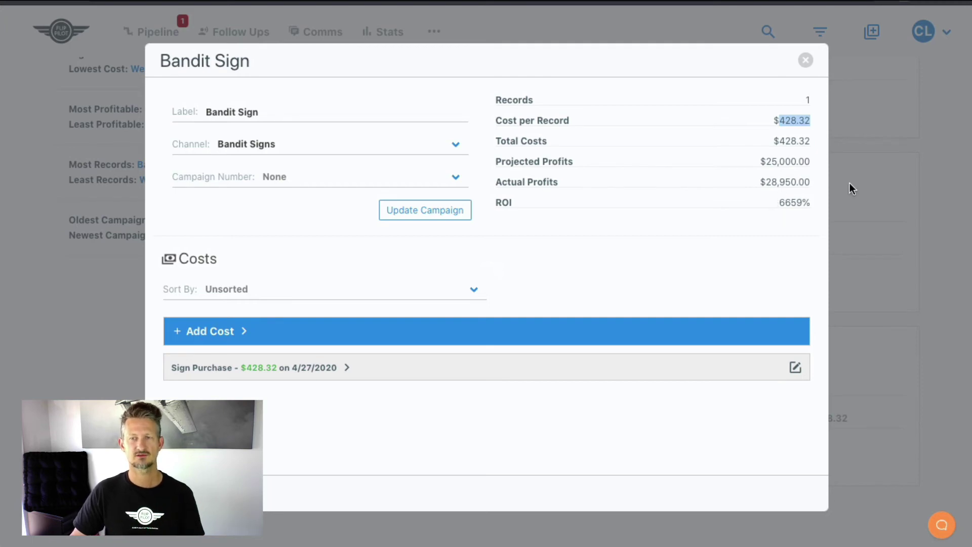
left_click(806, 61)
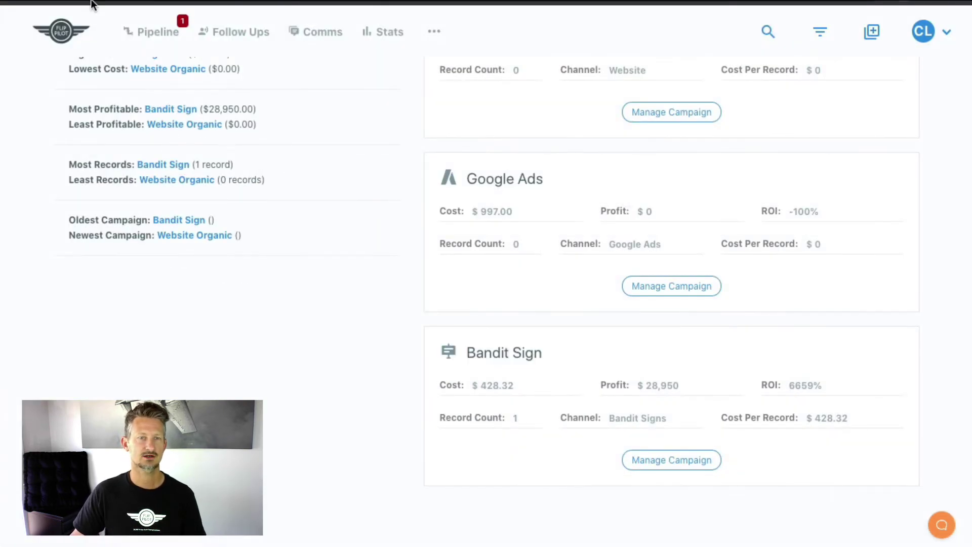
- Check the projected and actual profit in the Financials section of the Unknown Street record in the pipeline, and close the record
left_click(143, 31)
left_click(138, 167)
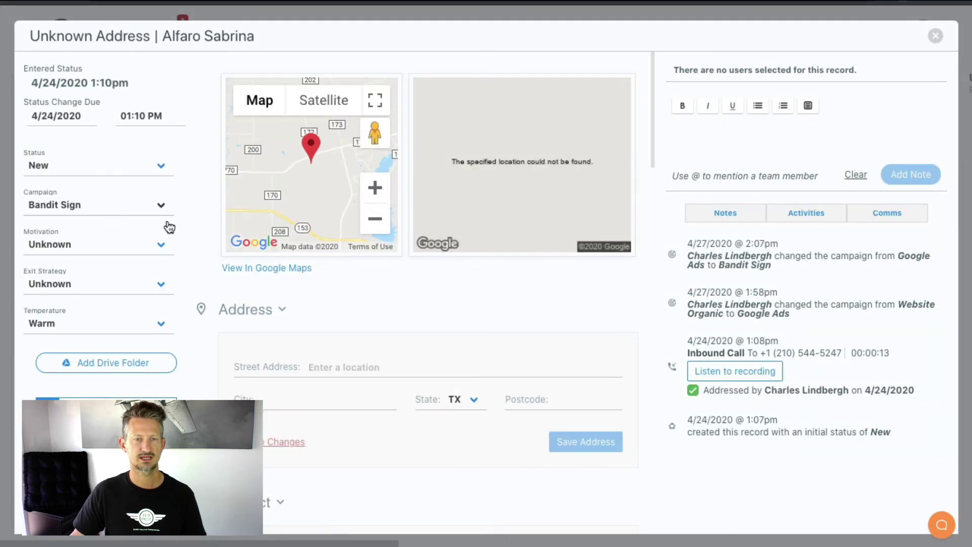
scroll(472, 345, "down", 6)
scroll(472, 345, "down", 12)
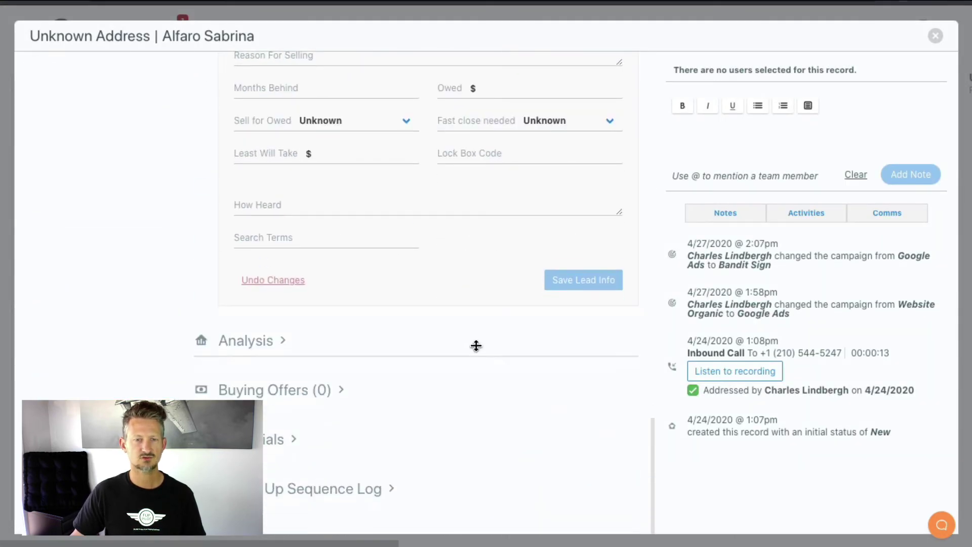
left_click(294, 439)
scroll(390, 436, "down", 1)
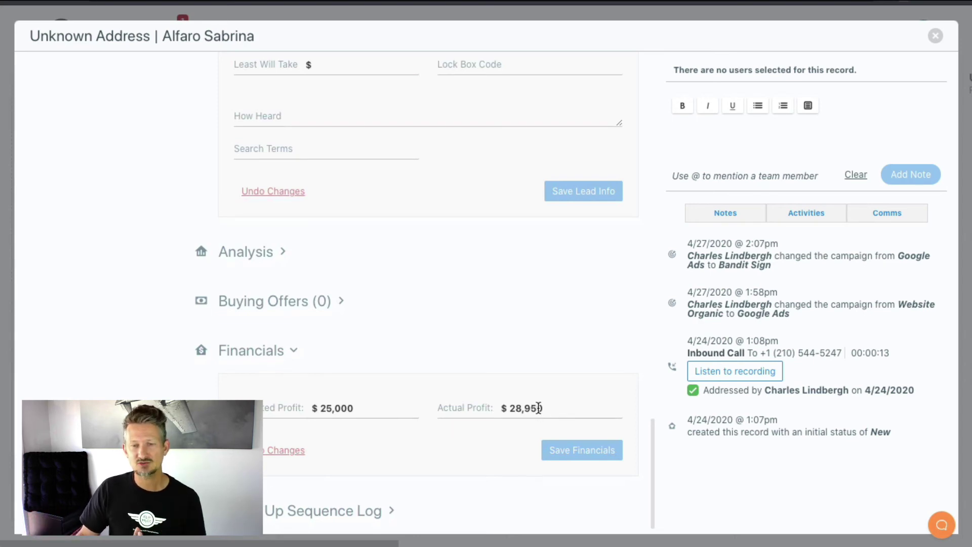
left_click_drag(541, 408, 494, 408)
left_click(490, 456)
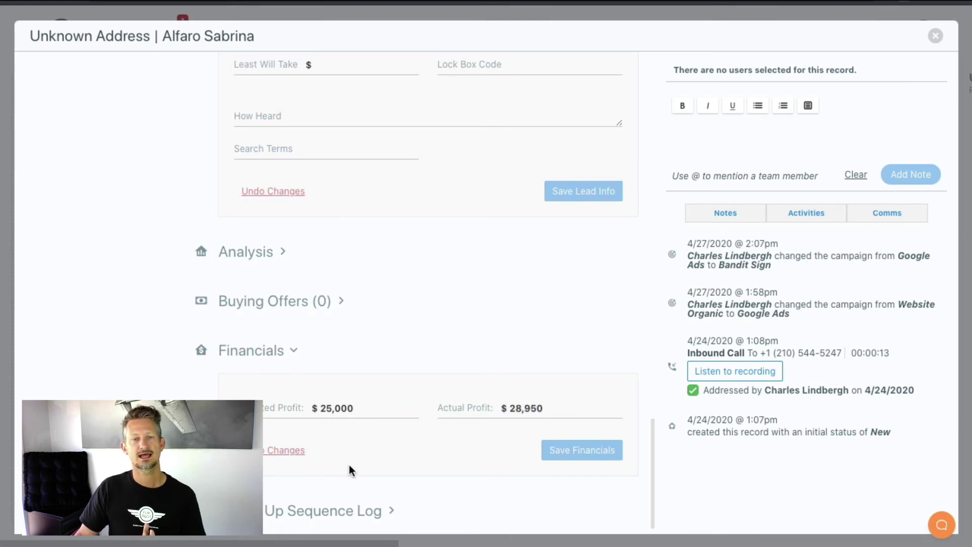
scroll(467, 421, "up", 8)
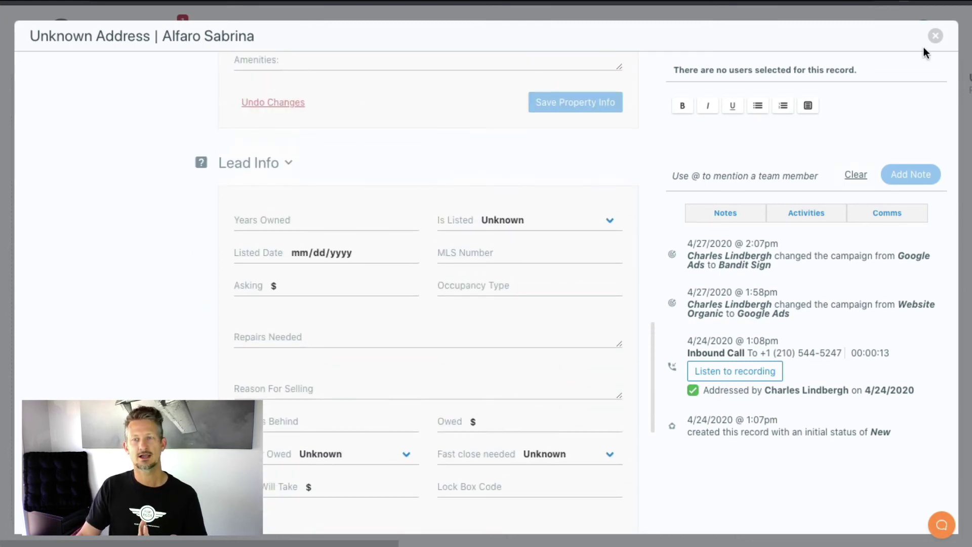
left_click(935, 36)
left_click(436, 34)
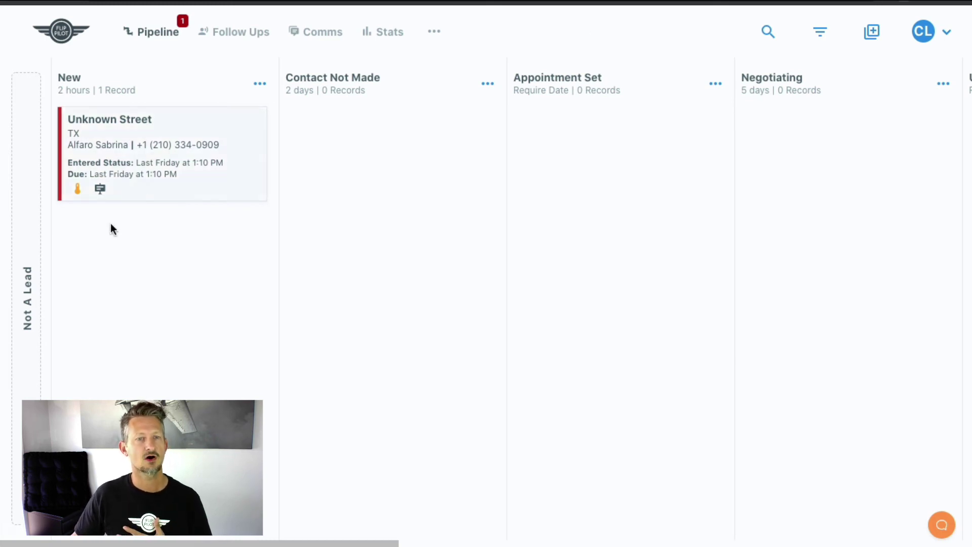
- Filter the pipeline records by the No Campaigns option to look for records without an assigned campaign
mouse_move(101, 190)
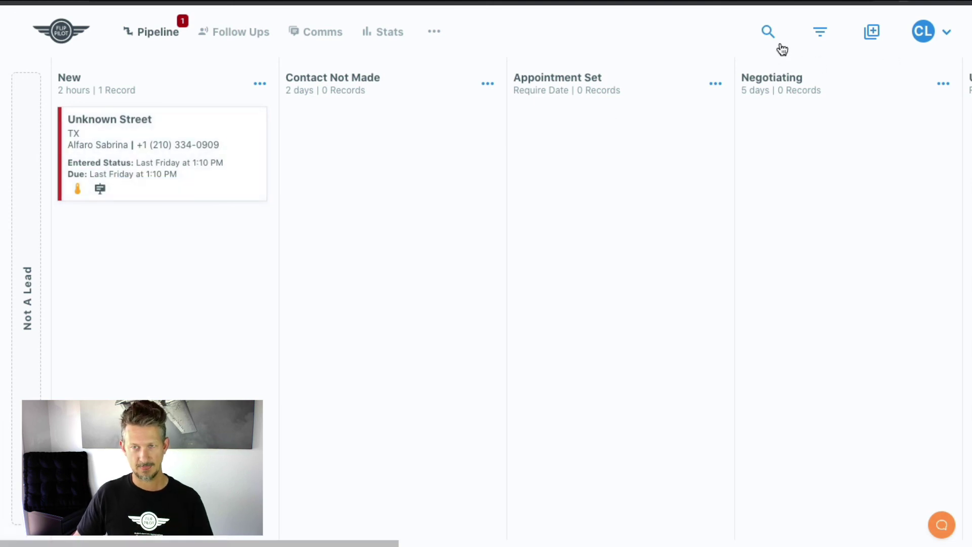
left_click(821, 33)
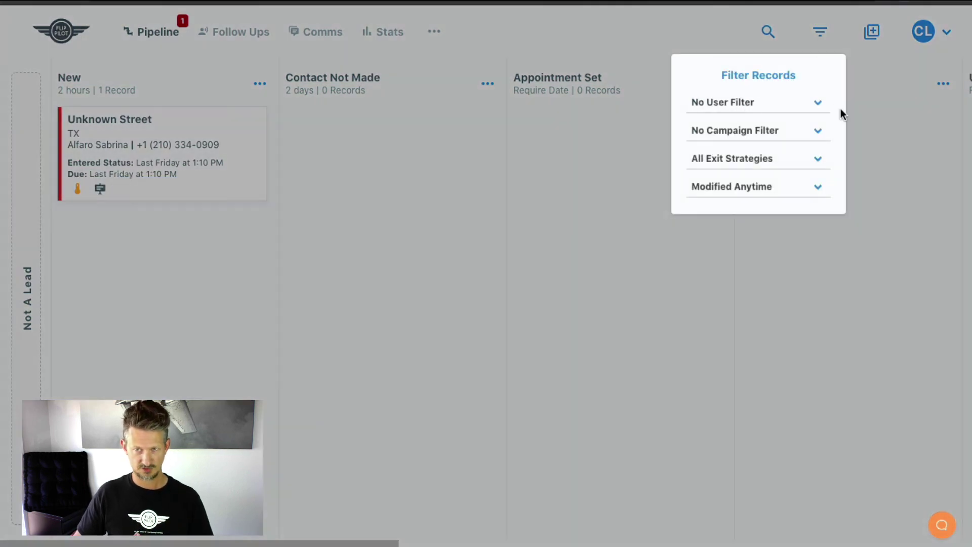
left_click(801, 133)
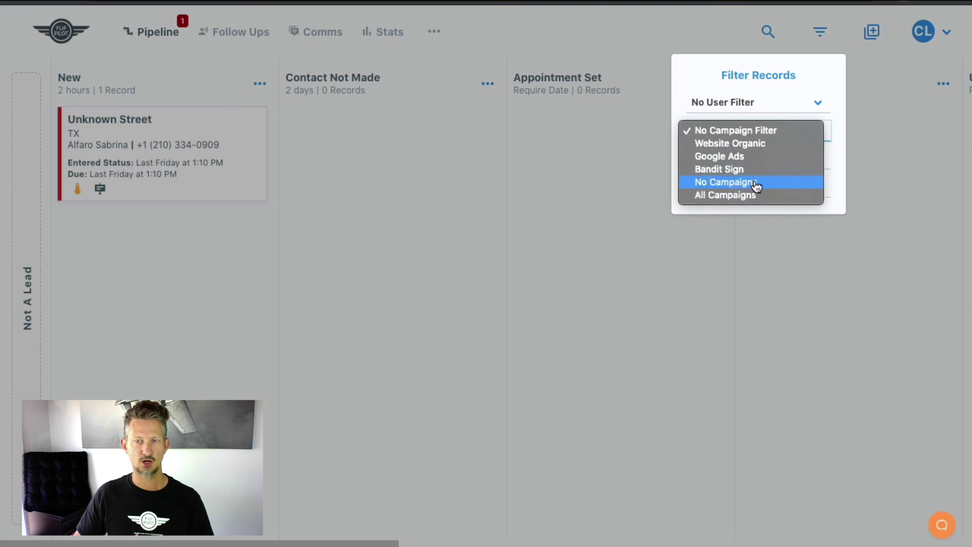
left_click(731, 183)
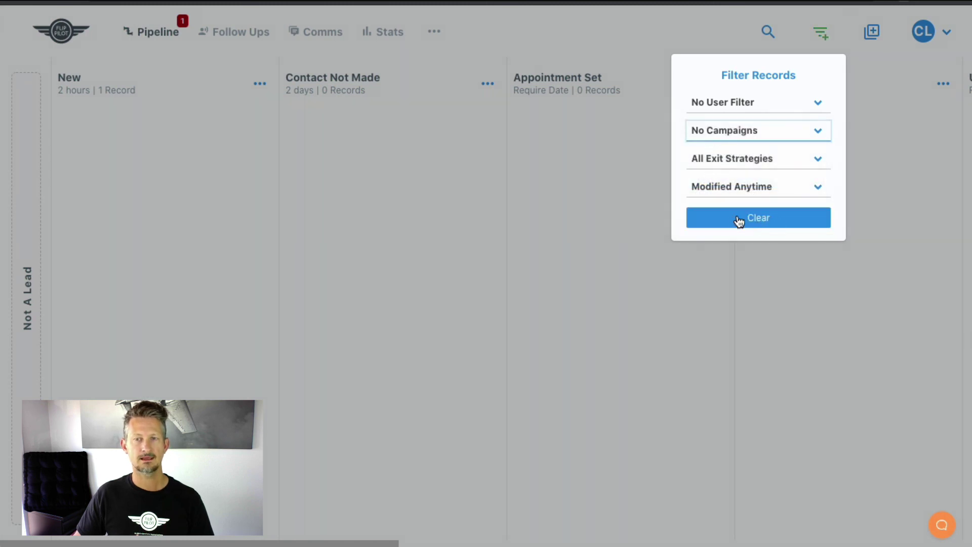
left_click(507, 235)
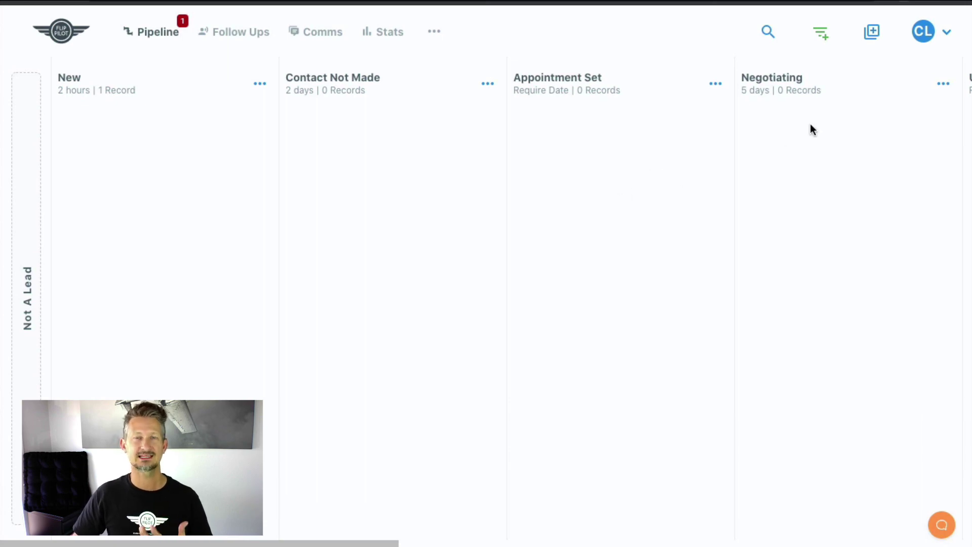
- Clear the campaign filter on the pipeline and close the record filters
left_click(821, 35)
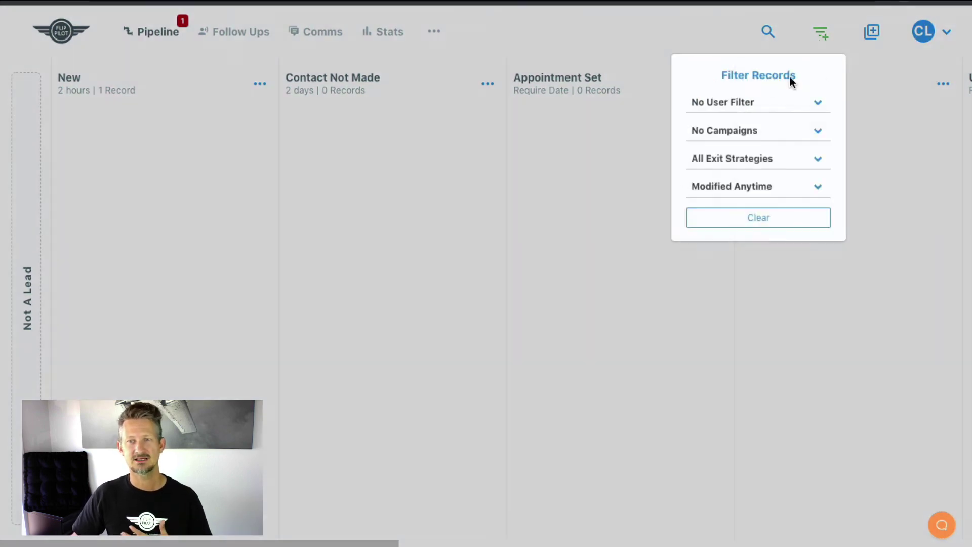
left_click(741, 217)
left_click(436, 202)
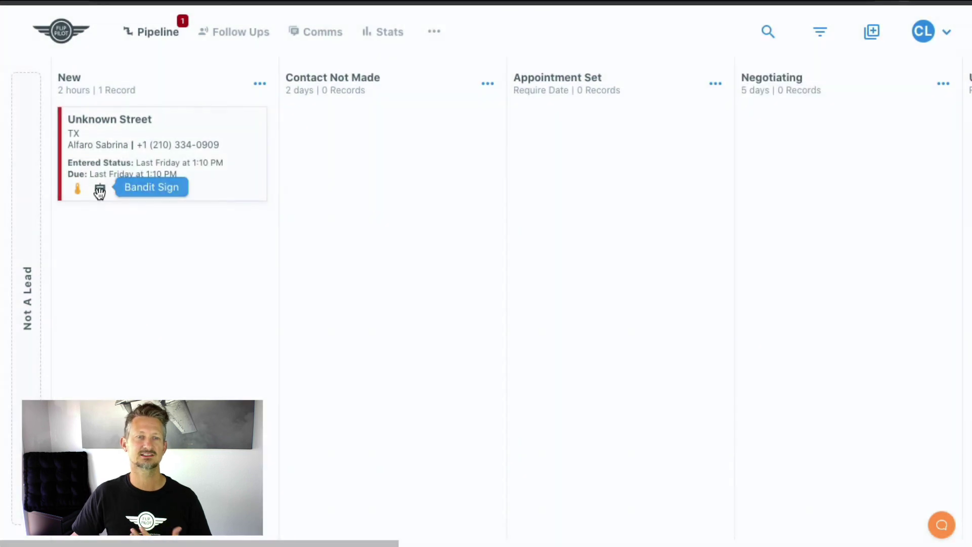